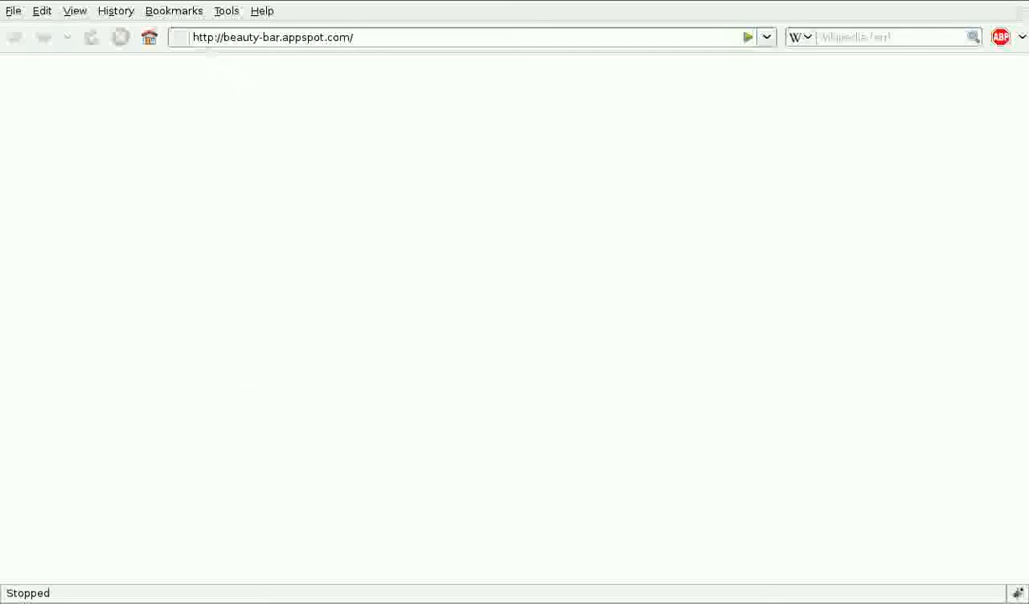
left_click(385, 36)
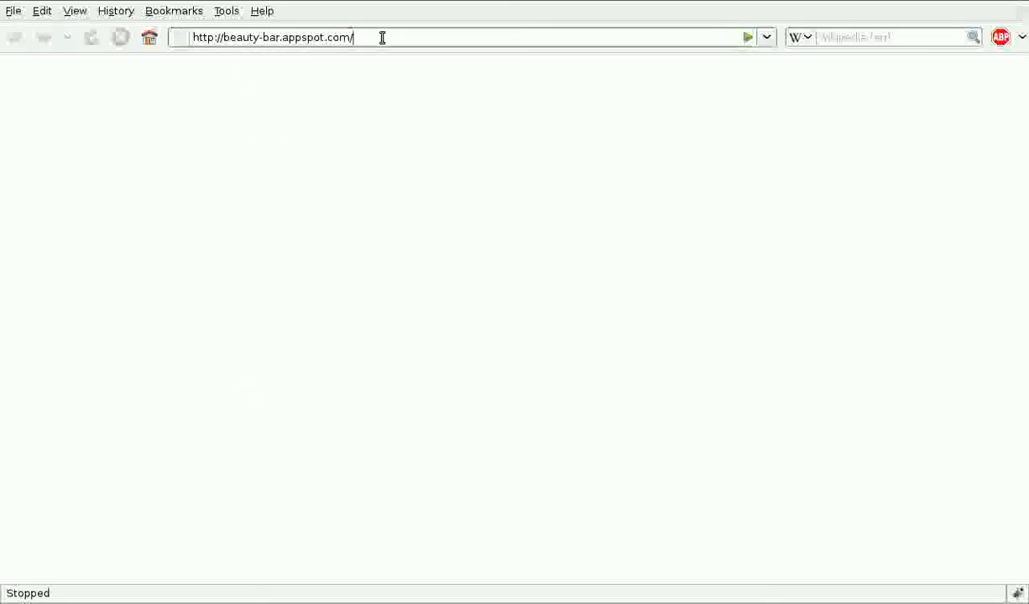
key("Return")
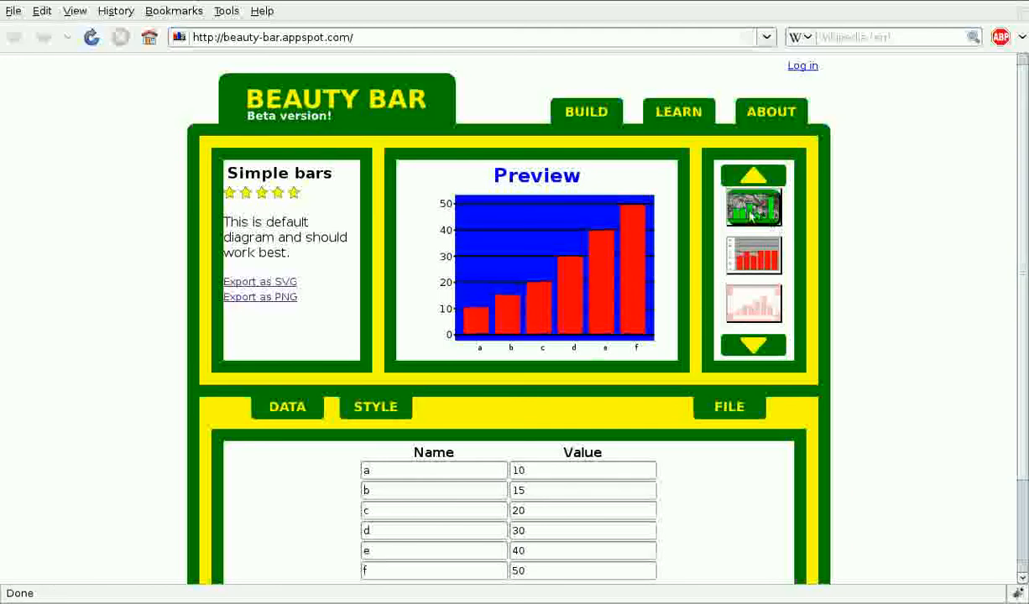
left_click(748, 347)
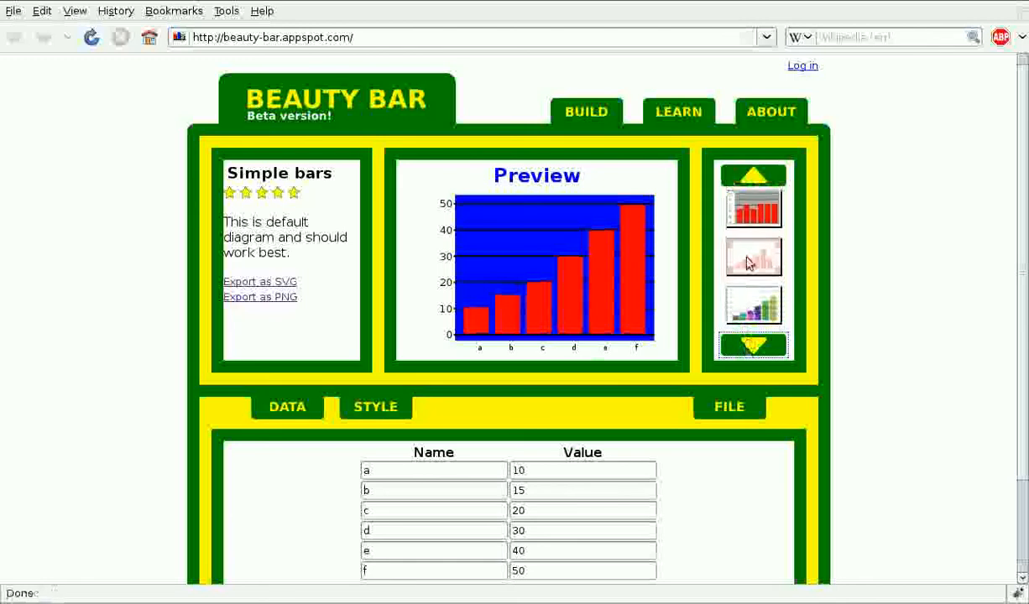
left_click(750, 214)
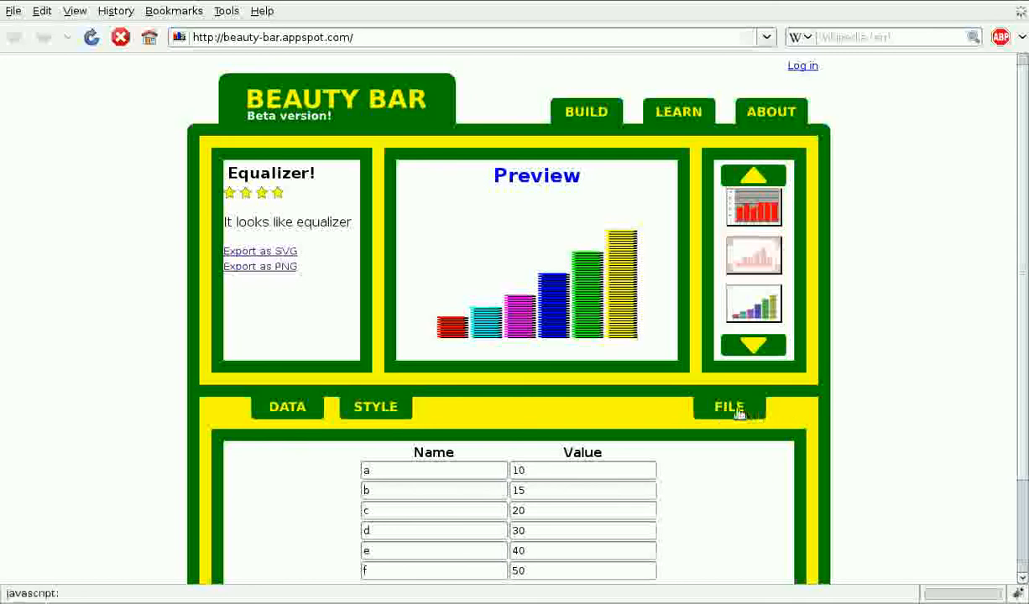
- In the chart data, set the value of item a to 20 and the value of item c to 40
left_click(302, 411)
double_click(527, 472)
type("20")
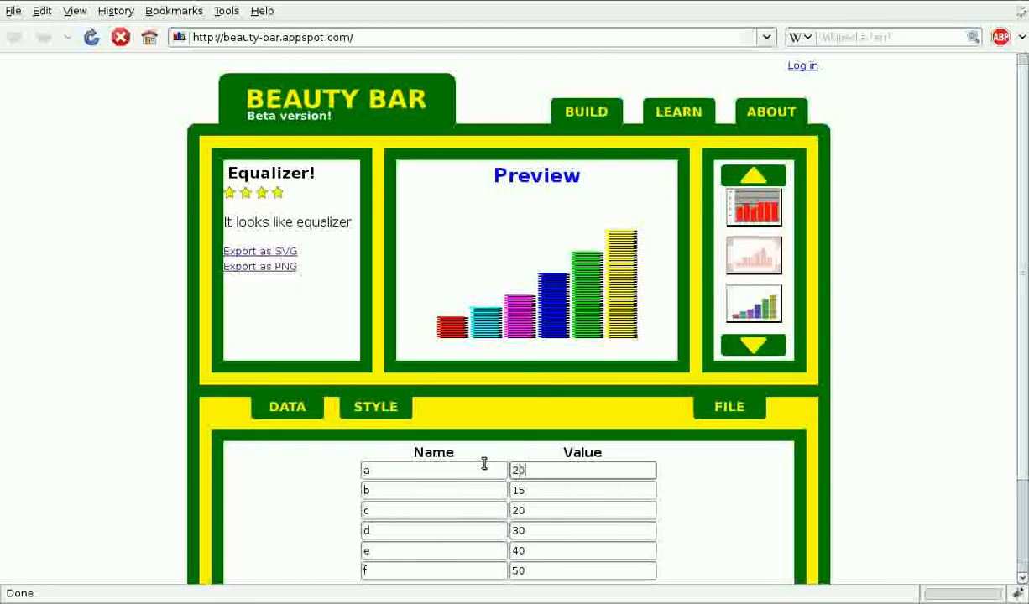
left_click(536, 491)
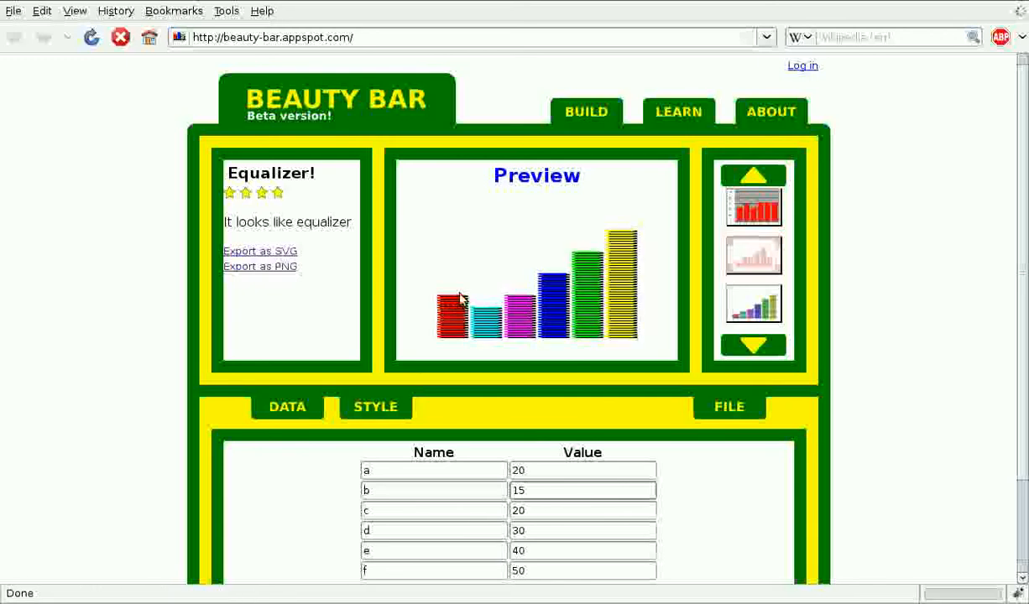
left_click(534, 508)
key("BackSpace")
key("BackSpace")
type("40")
left_click(468, 436)
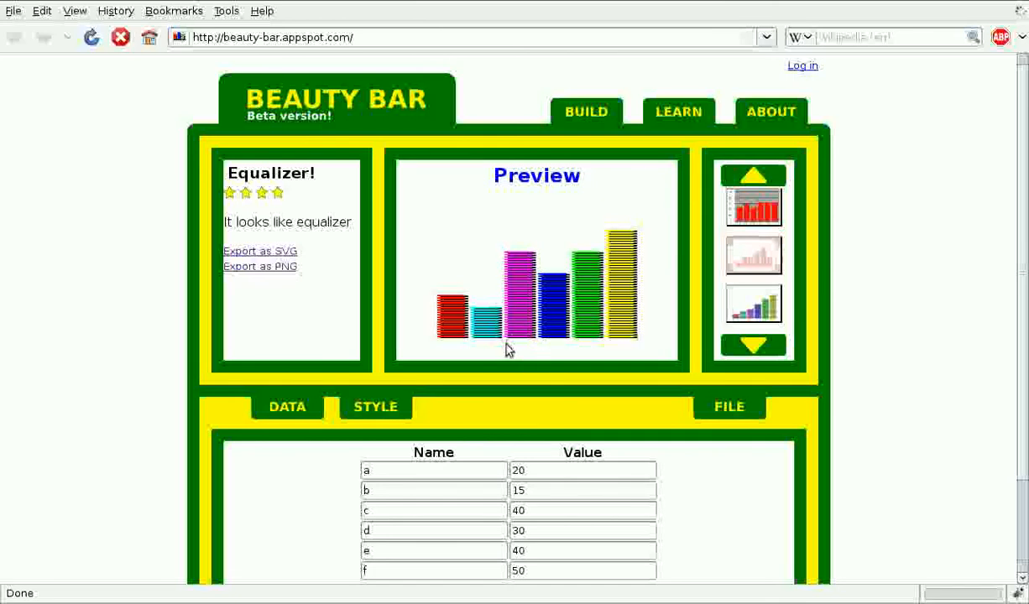
- In the Equalizer! style attributes, try How sparse bars at 4 and 5, and set it to 3
left_click(379, 415)
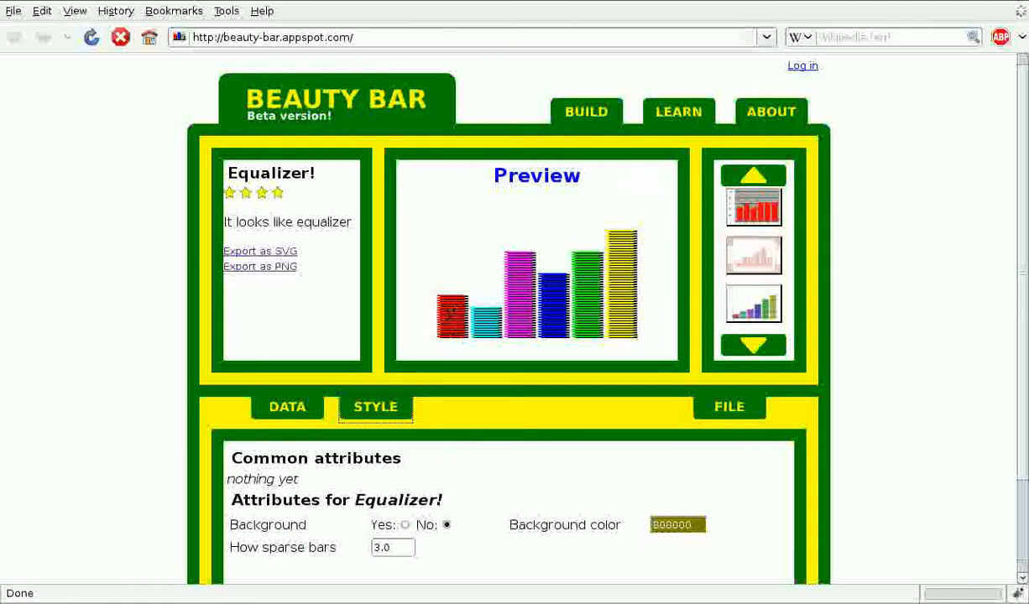
left_click(401, 553)
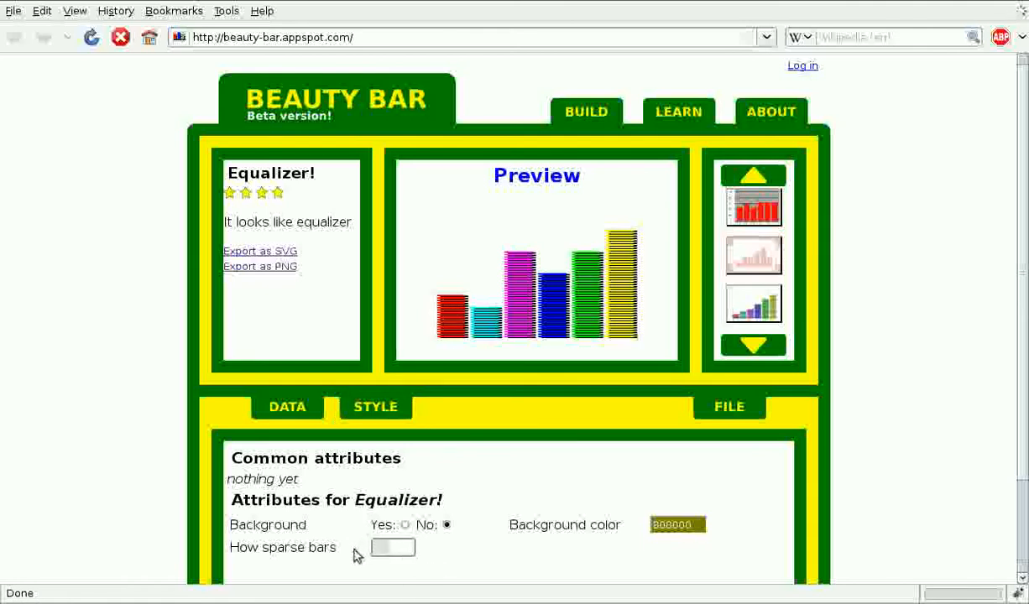
type("1")
left_click(392, 548)
type("4")
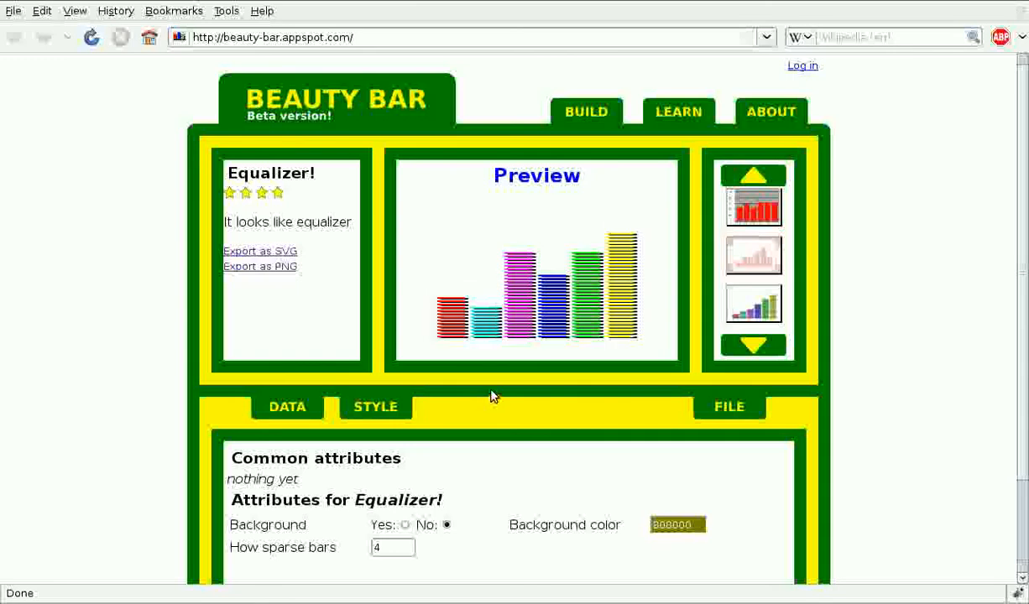
left_click(396, 548)
type("5")
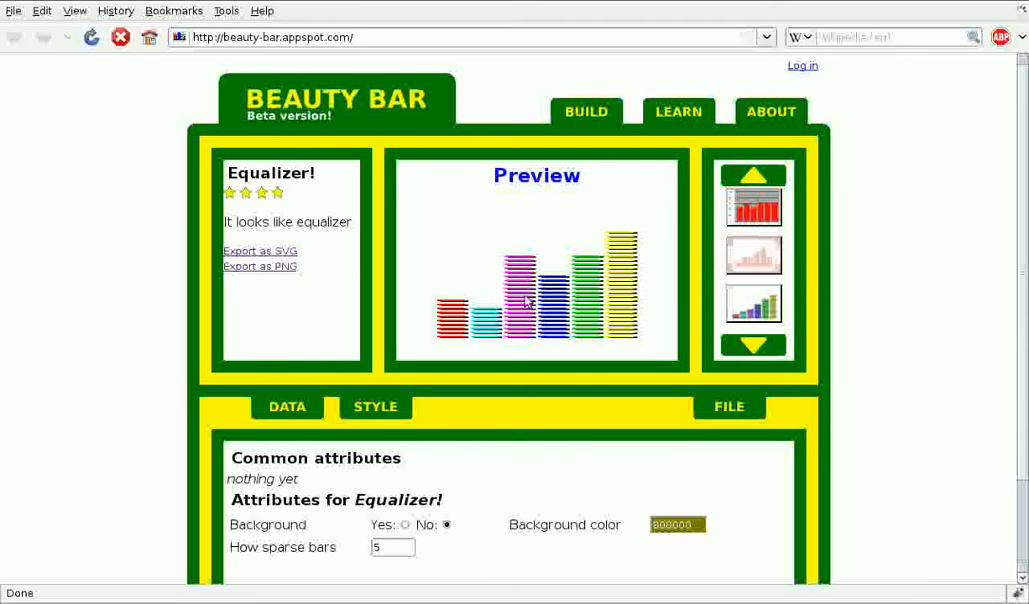
key("BackSpace")
type("3")
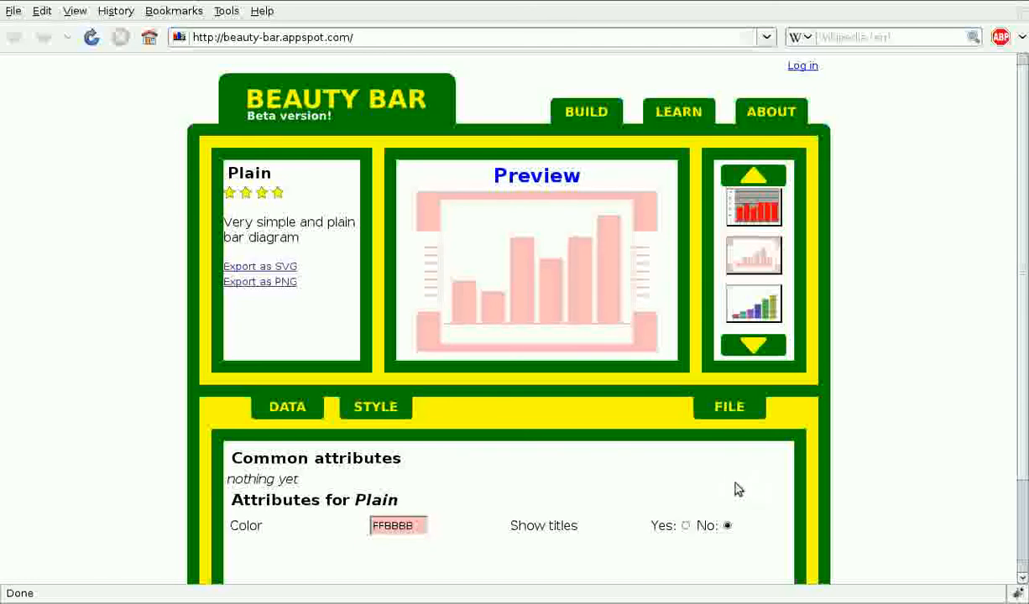
- Show titles on the Plain chart and try several colors, settling on red FF0000
left_click(684, 526)
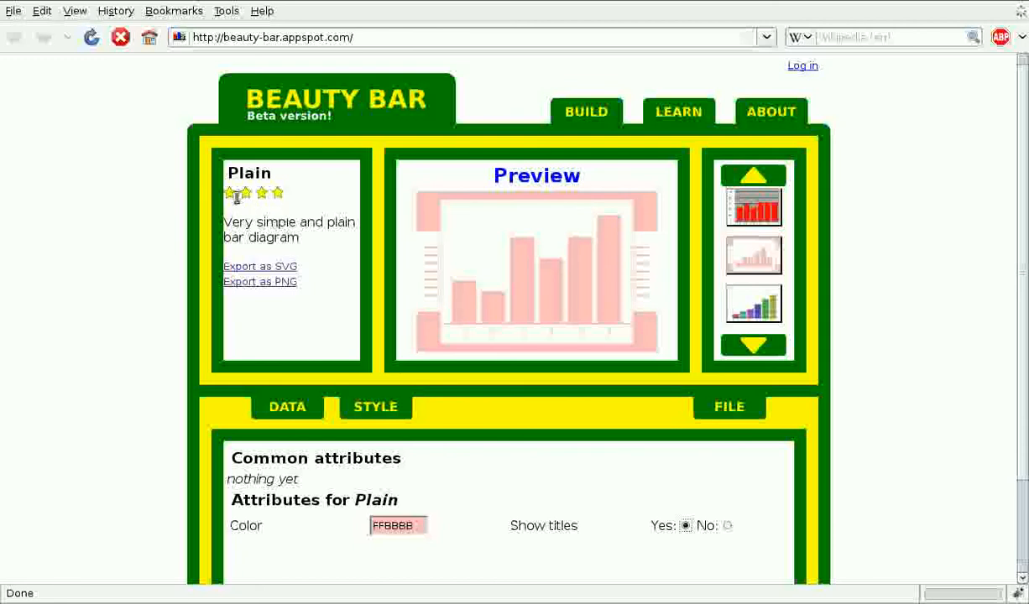
left_click(393, 525)
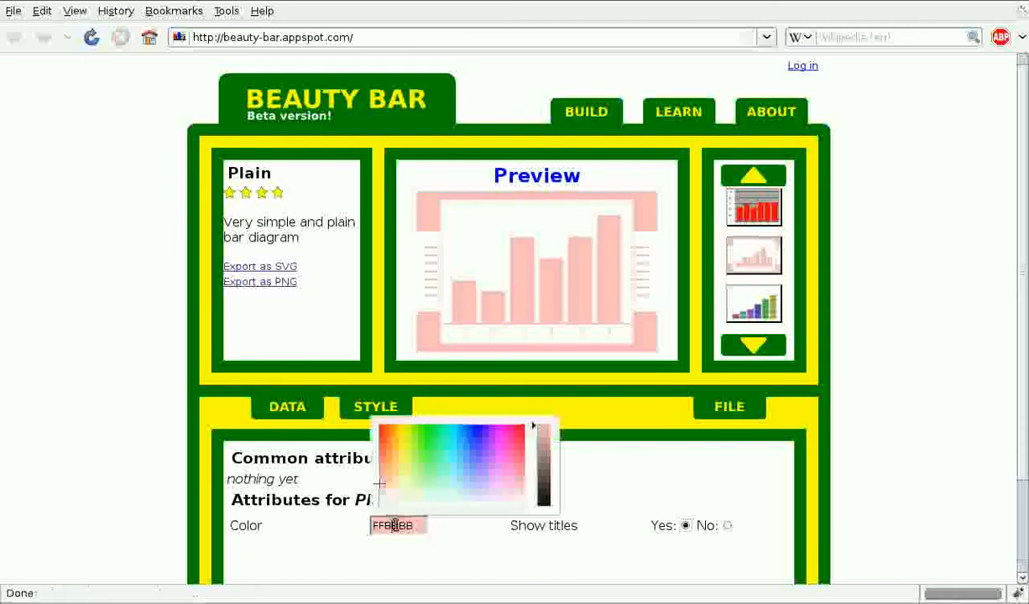
left_click(459, 470)
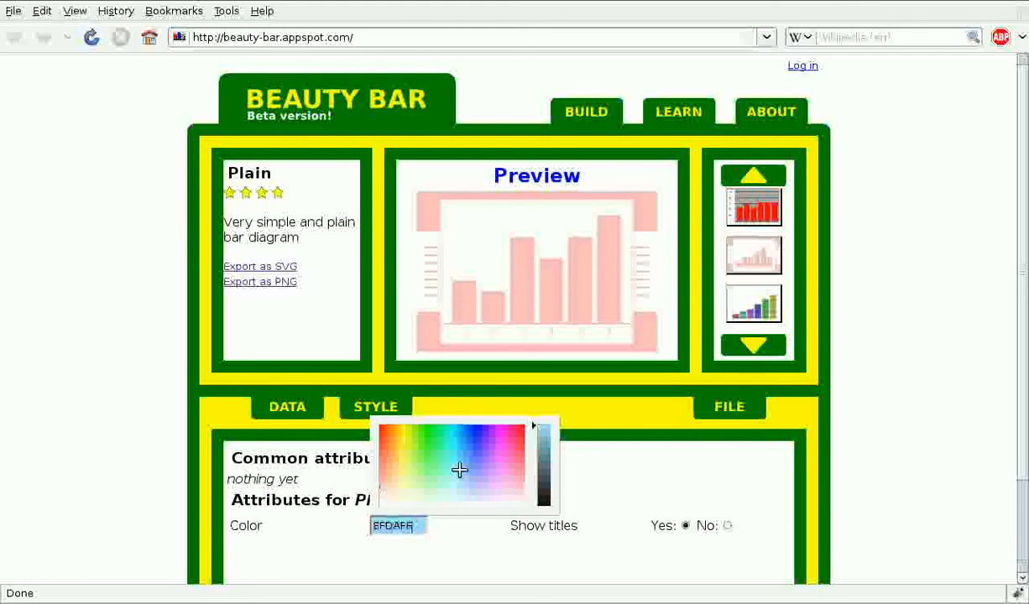
left_click(420, 454)
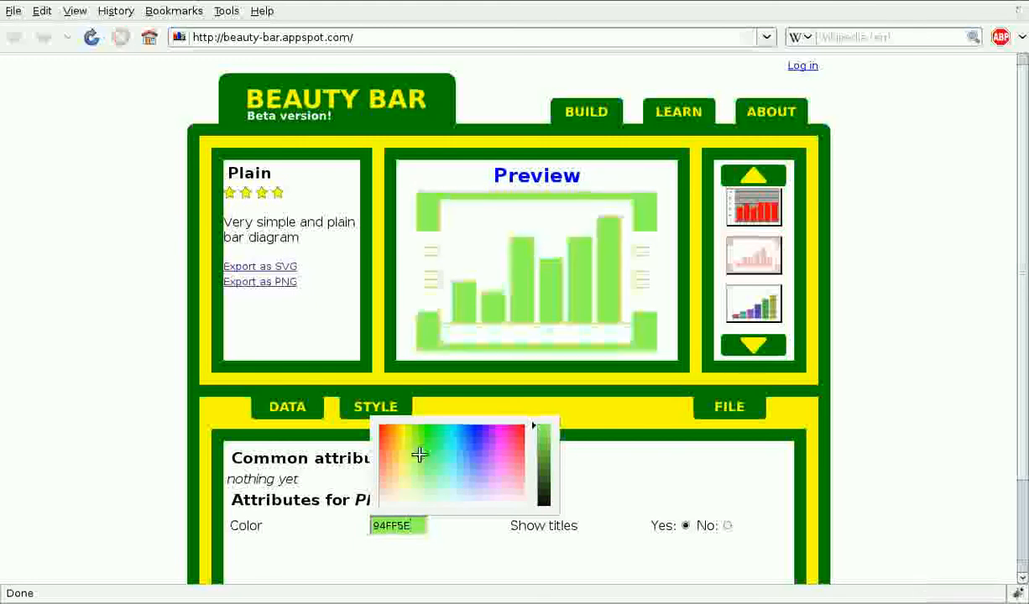
left_click(384, 429)
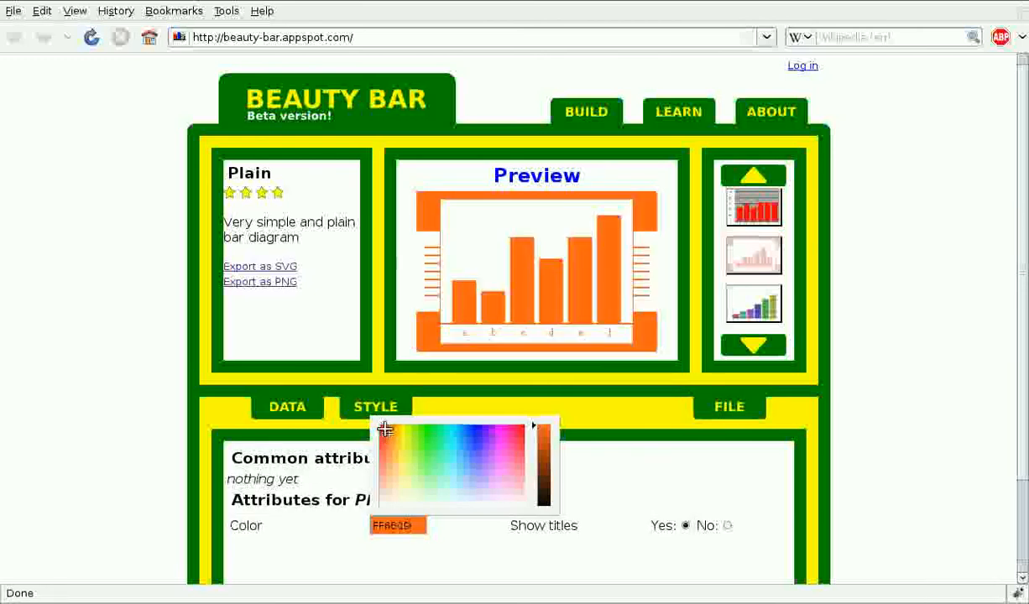
left_click(379, 425)
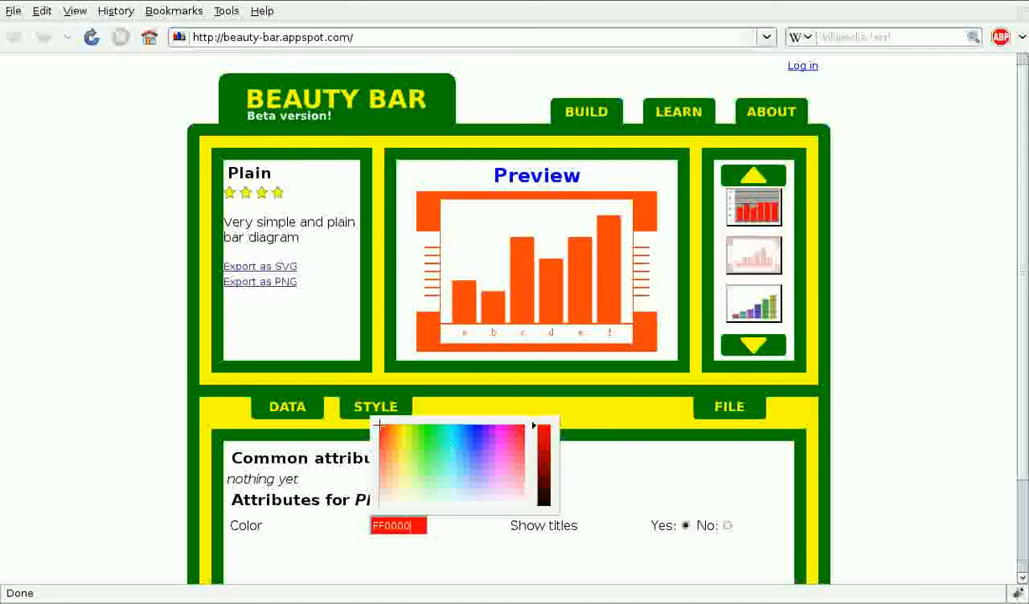
left_click(577, 473)
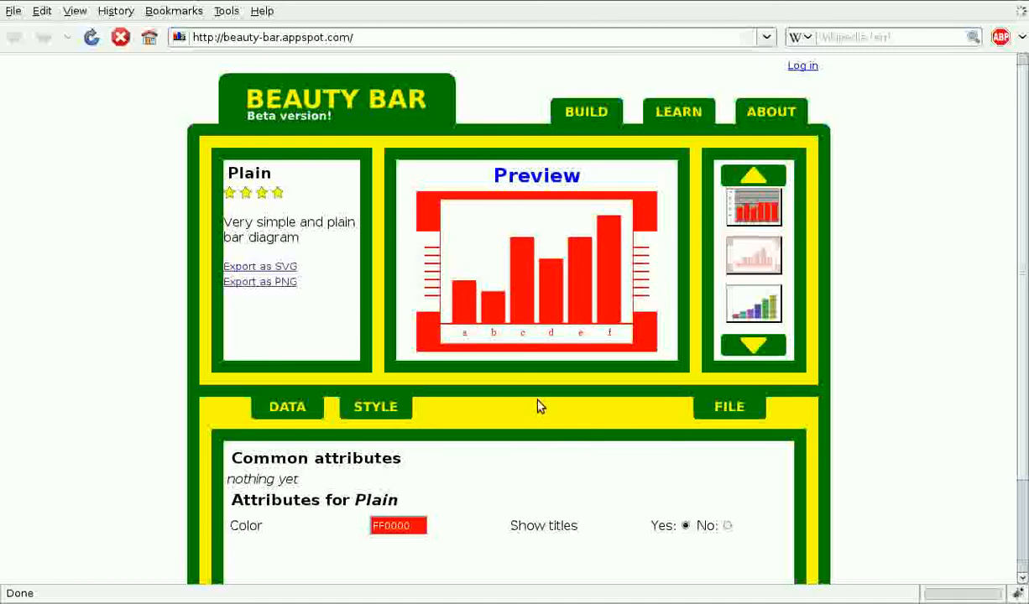
- Preview the red chart inside the sample blog page and close the preview
left_click(521, 172)
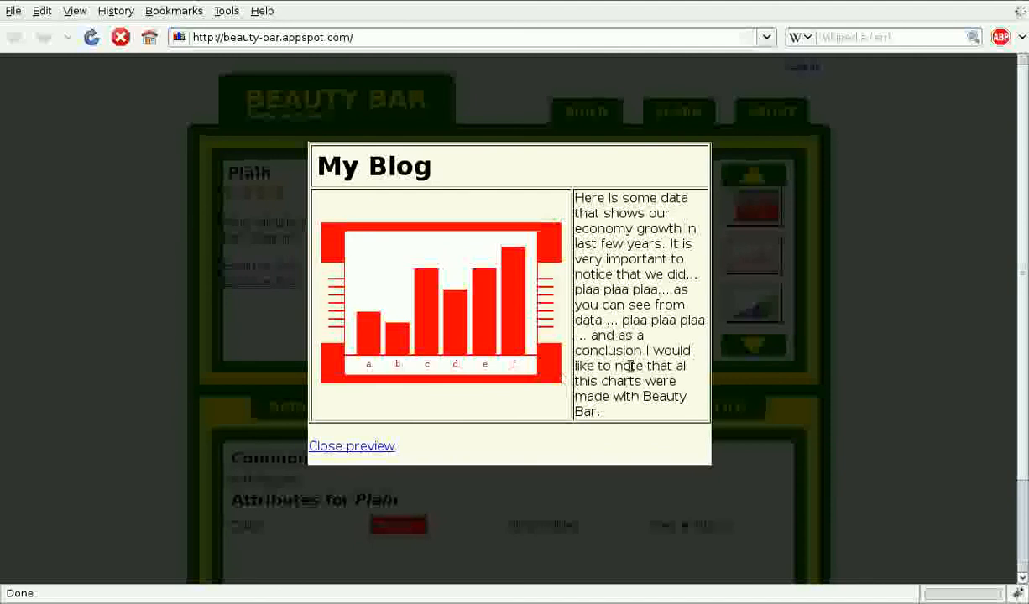
left_click(370, 446)
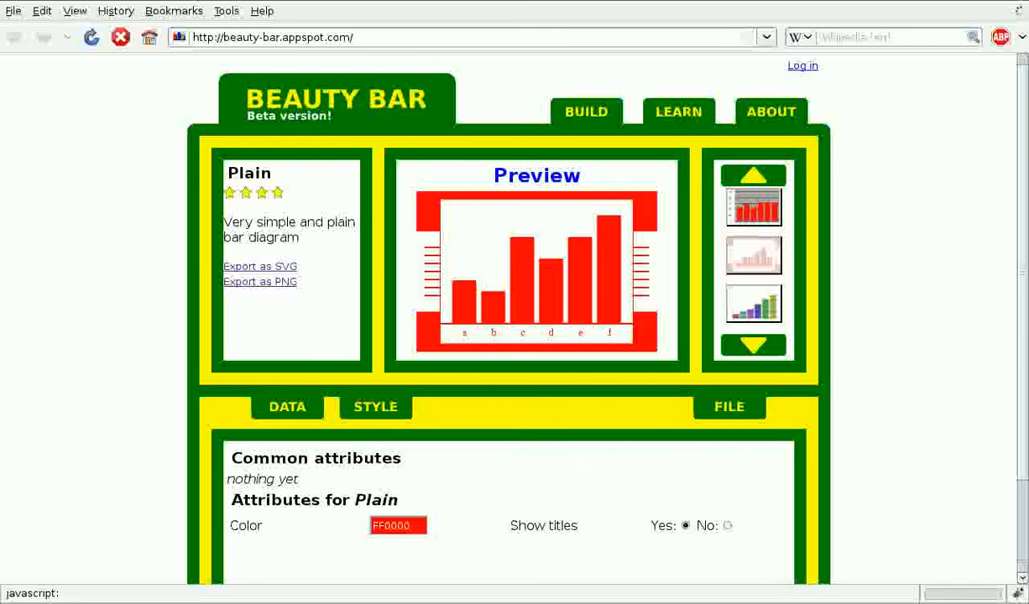
- Save the chart's data and style under the name red-style
left_click(742, 416)
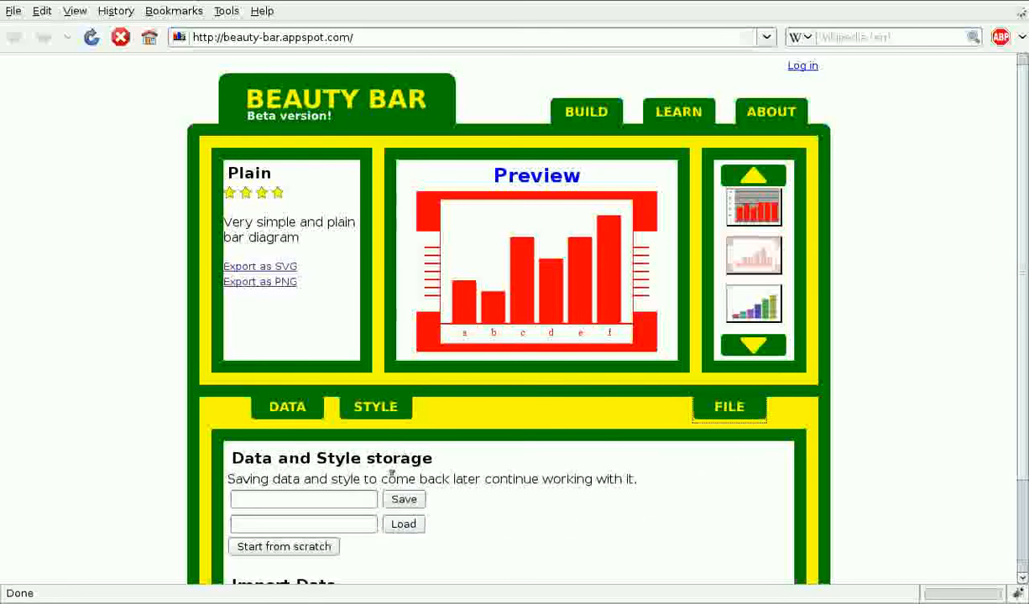
left_click(357, 500)
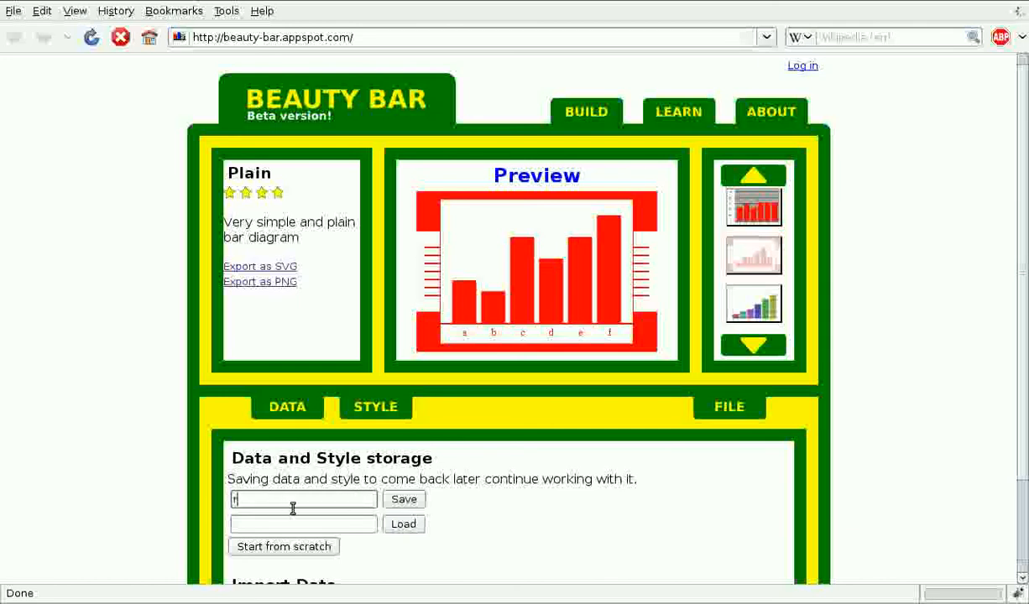
type("red-style")
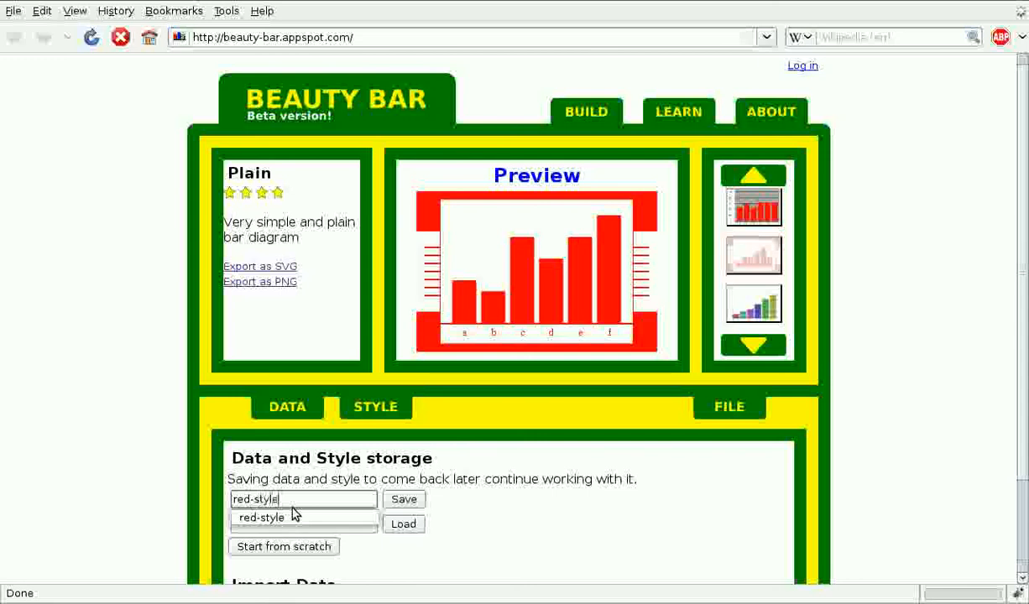
left_click(295, 517)
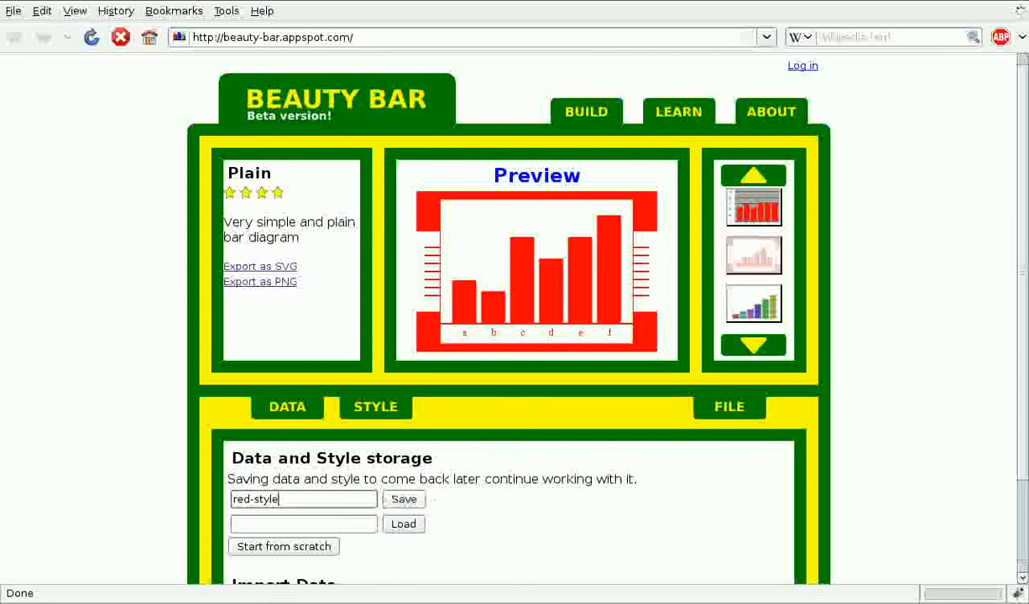
left_click(401, 503)
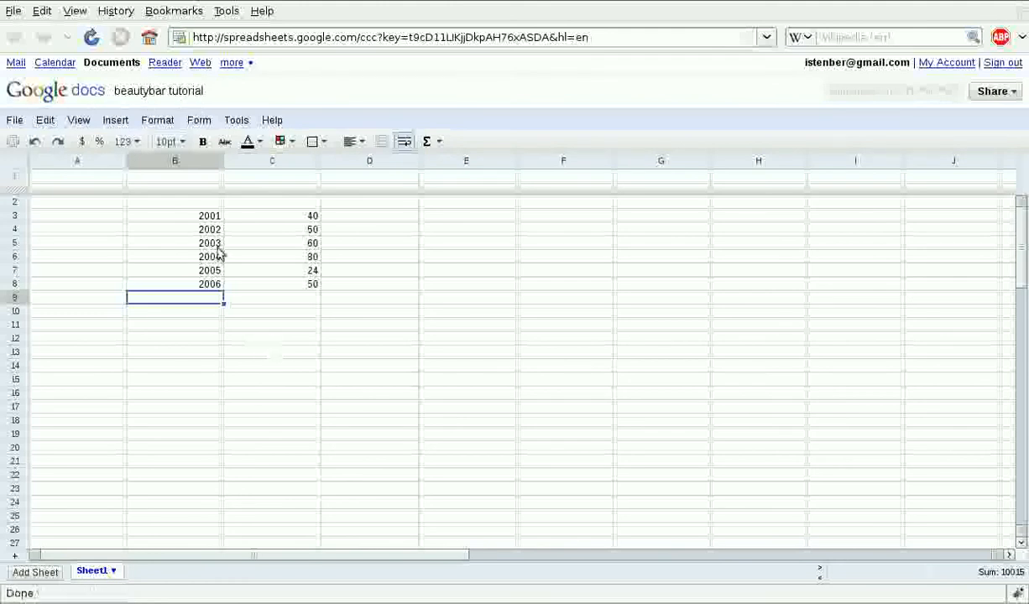
- In the Google Docs spreadsheet "beautybar tutorial", select the year and value cells B3:C8 and start inserting a gadget for them
left_click(248, 242)
left_click(213, 218)
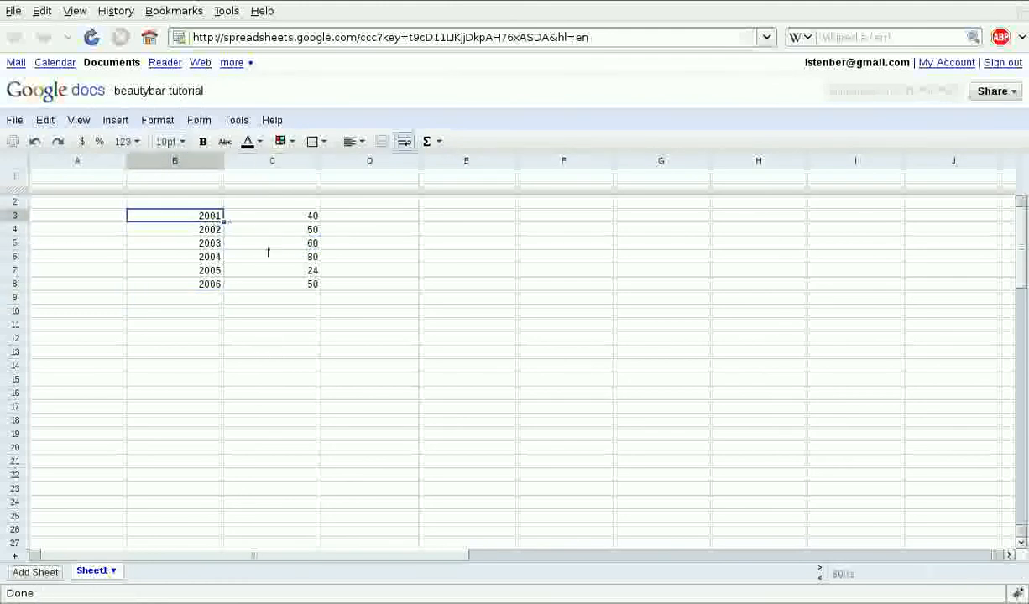
mouse_move(207, 222)
left_mouse_down()
mouse_move(304, 287)
mouse_move(183, 299)
mouse_move(212, 221)
left_mouse_up()
left_click(235, 297)
left_click_drag(177, 222, 292, 290)
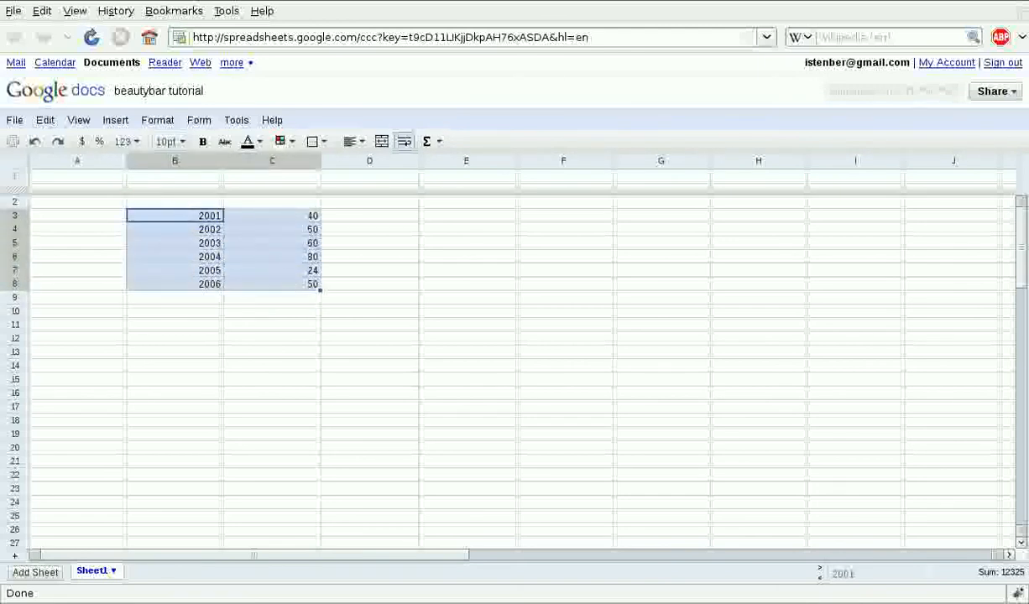
right_click(283, 245)
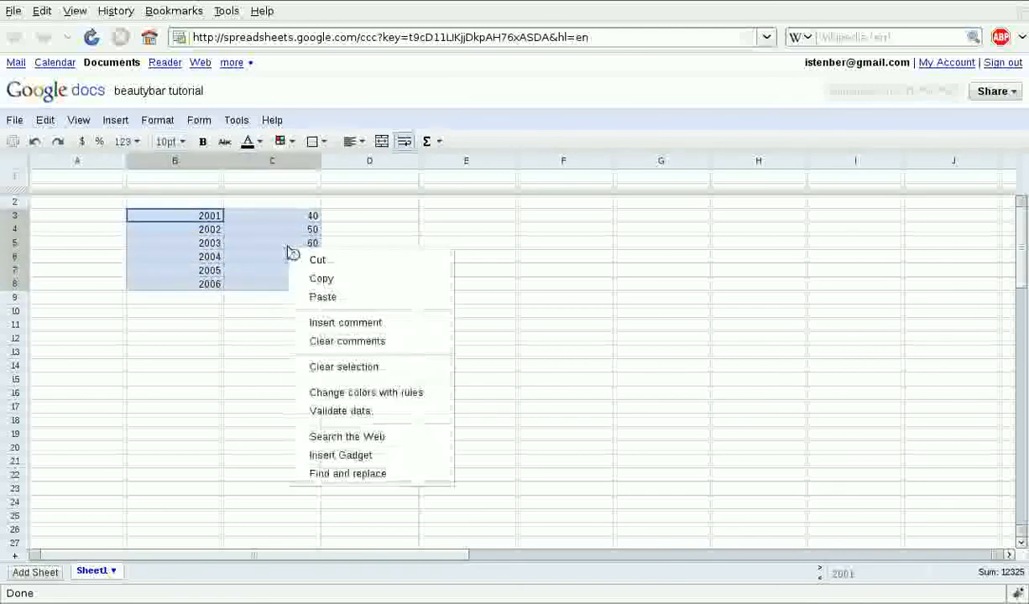
left_click(341, 456)
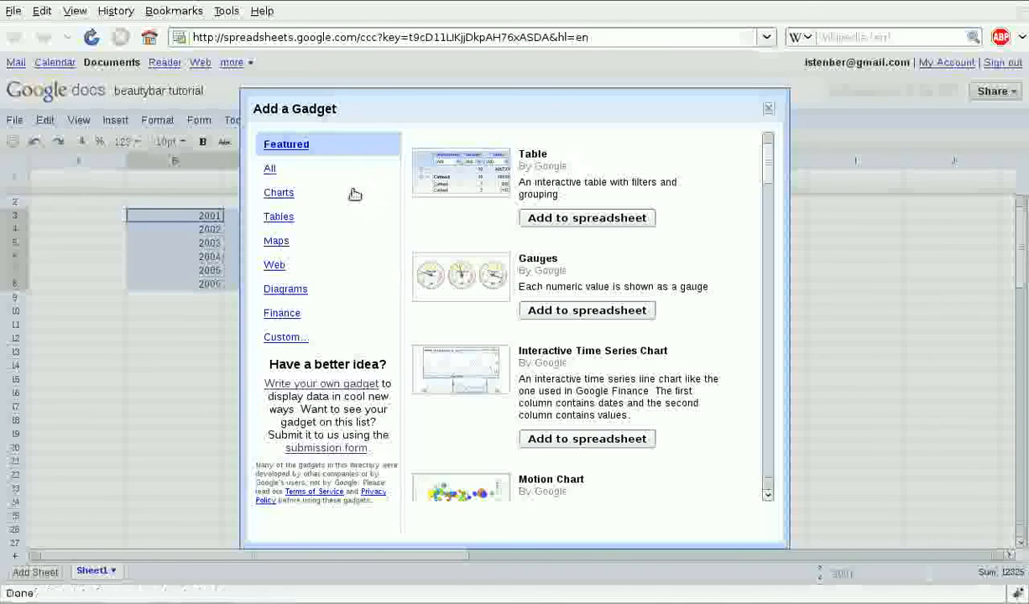
left_click(295, 338)
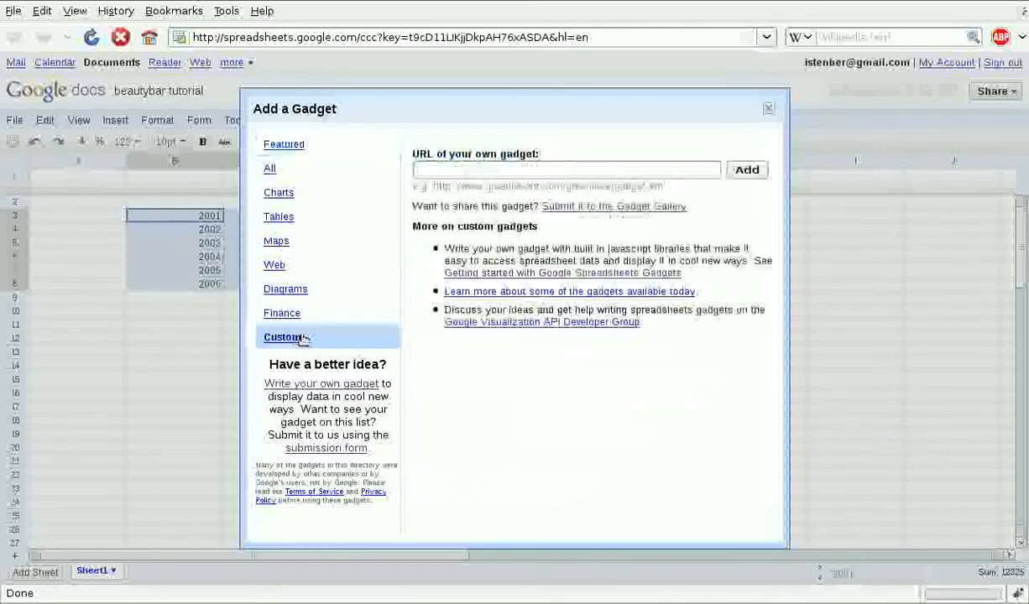
type("http://beauty-bar.")
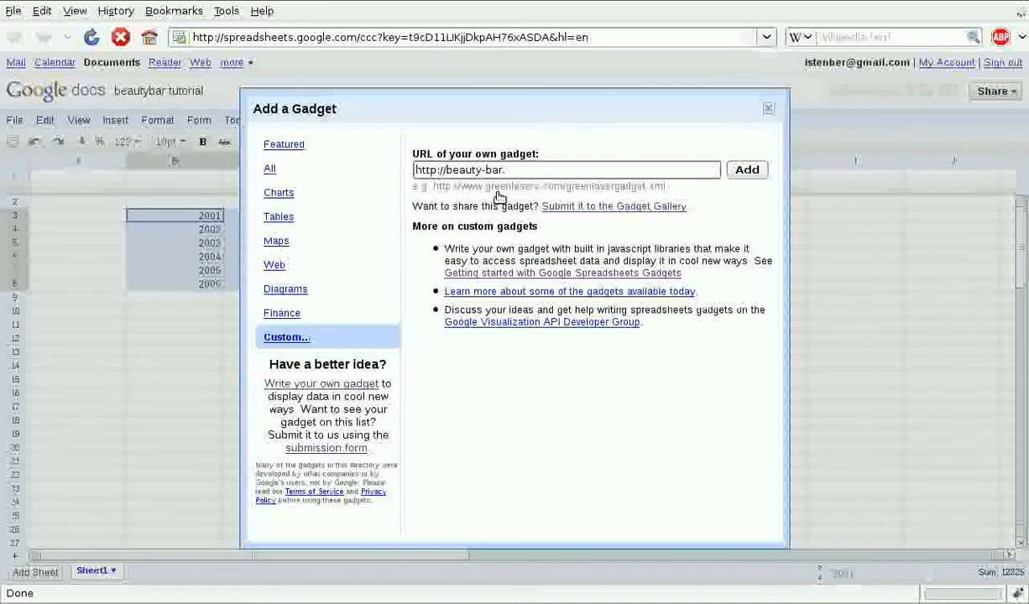
type("appspot.com/")
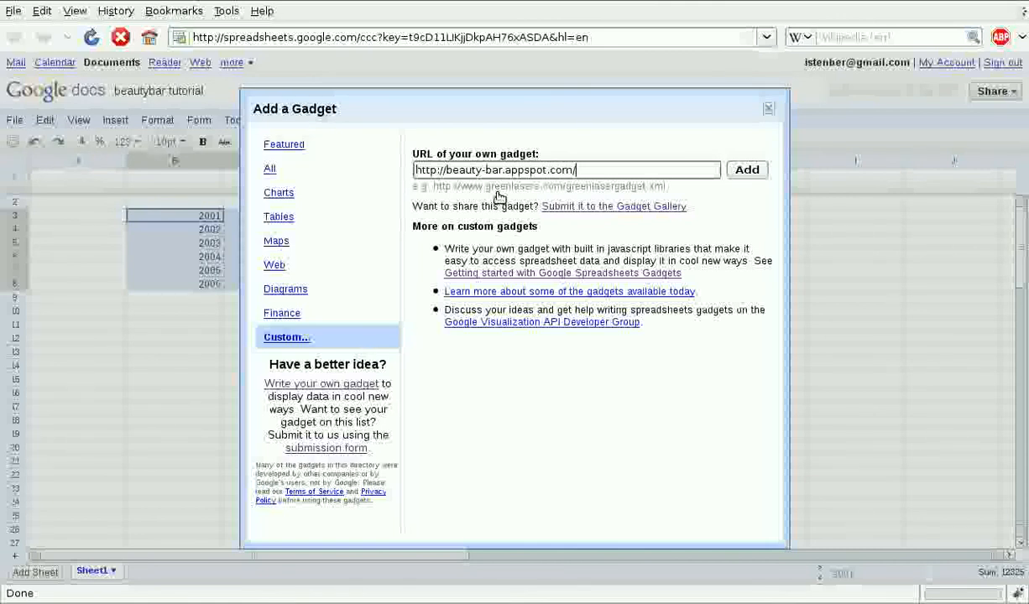
type("spreadsheet")
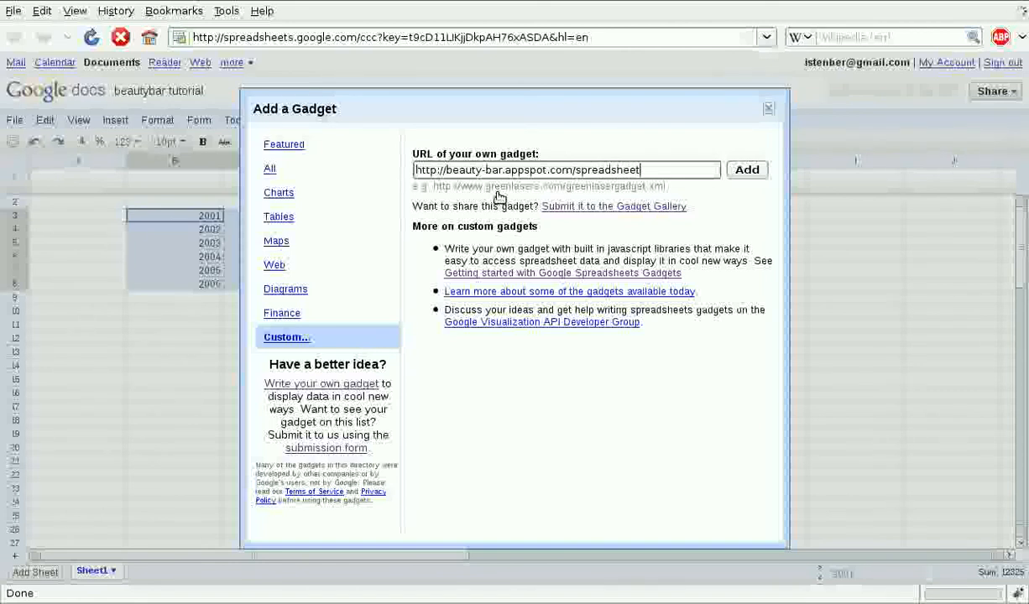
type("-gadget.xml")
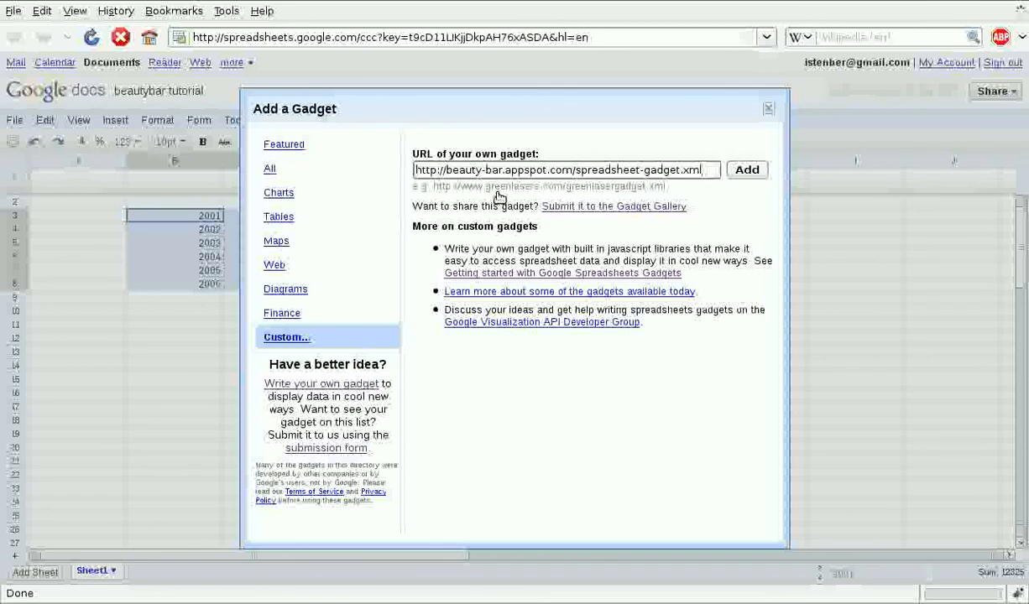
left_click(747, 174)
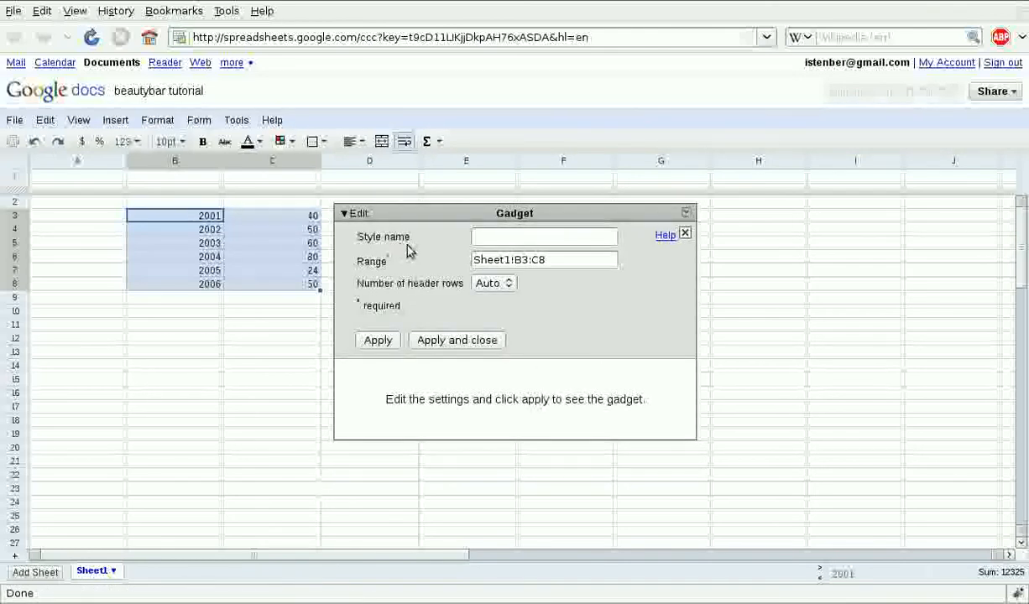
- Set the gadget's style name to red-style, apply it to the selected range and close the gadget settings
left_click(517, 238)
type("red-style")
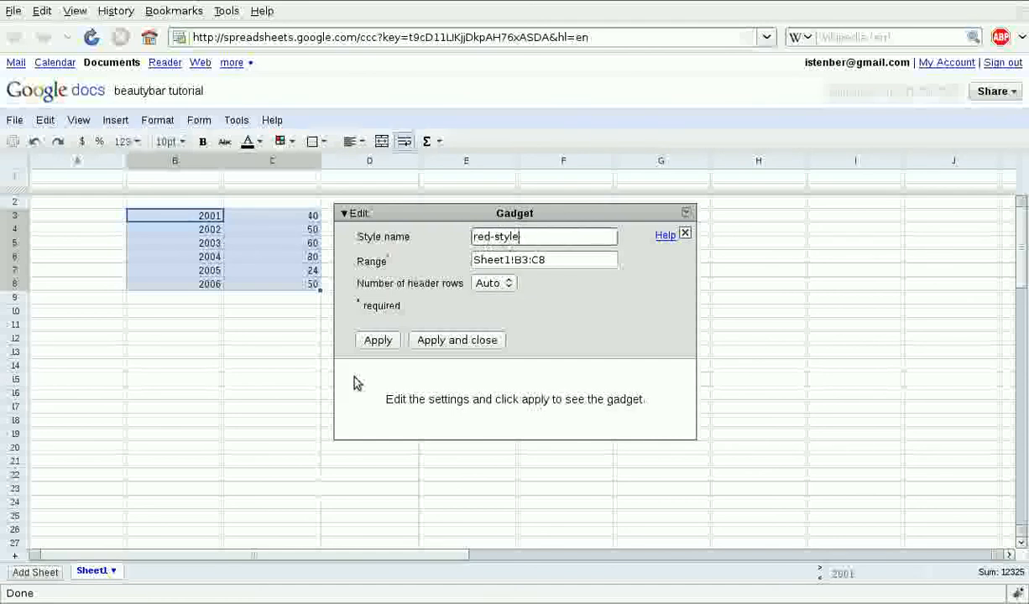
left_click(378, 340)
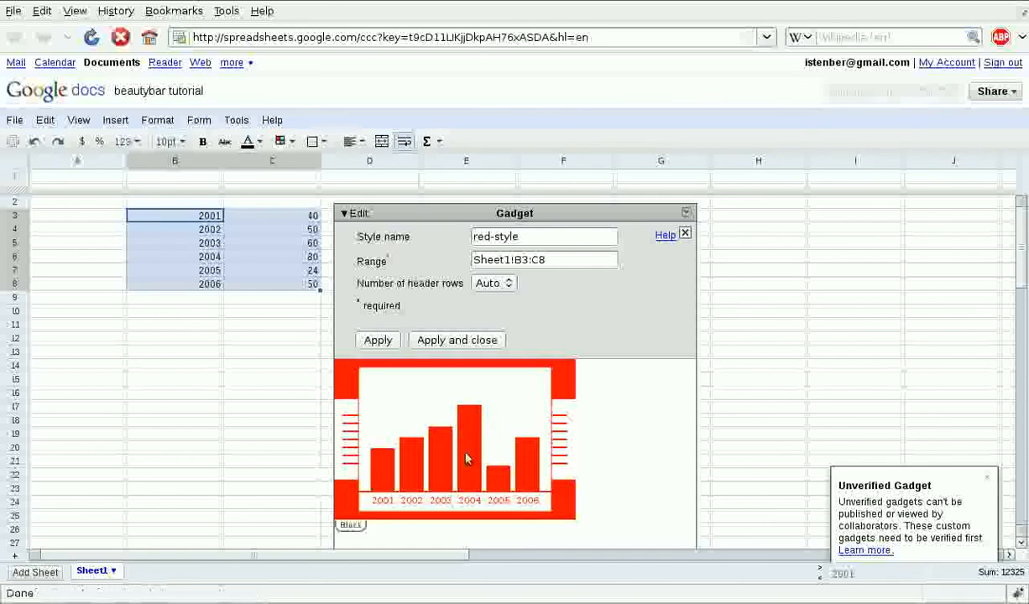
left_click(437, 345)
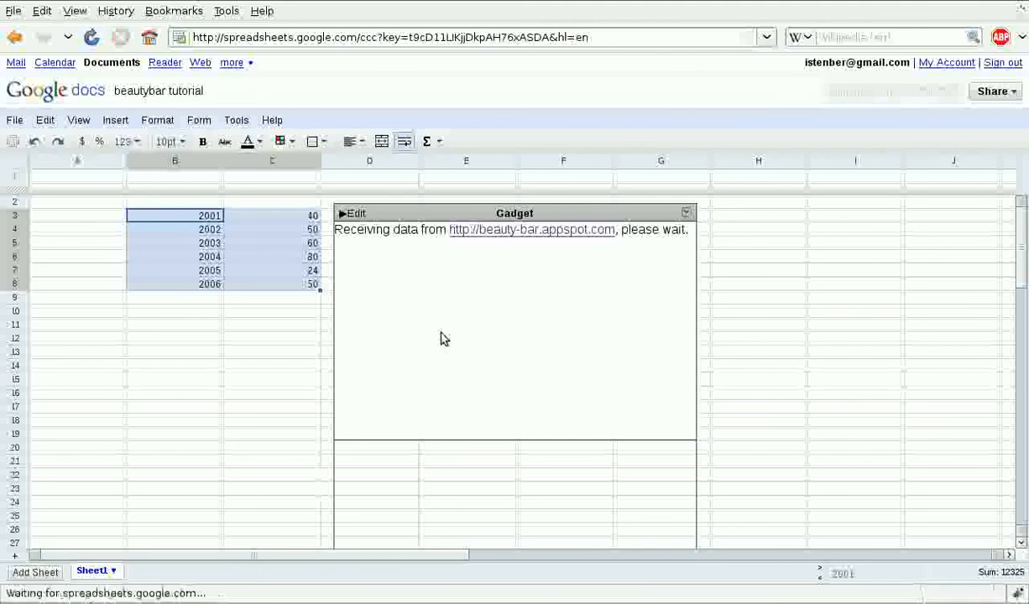
- Shrink the gadget frame from its lower-right corner to fit the red bar chart and deselect it
left_click(735, 424)
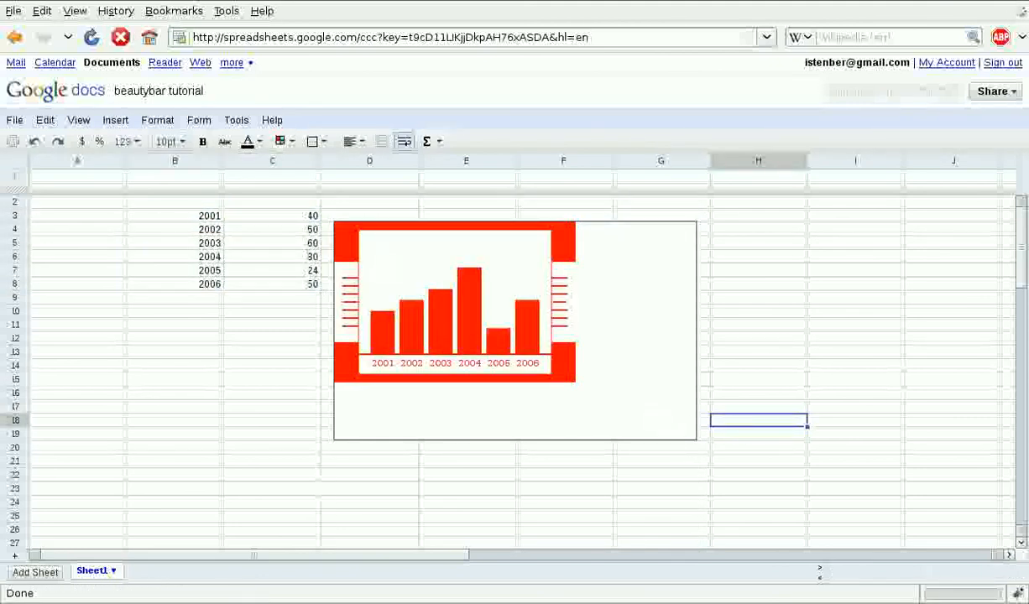
left_click(686, 429)
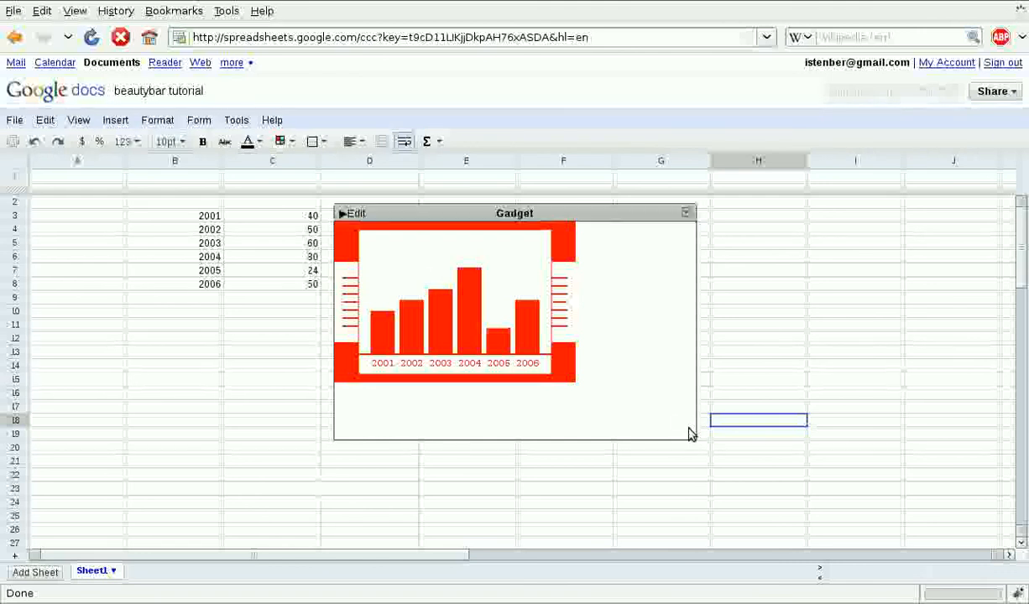
left_click_drag(687, 432, 568, 373)
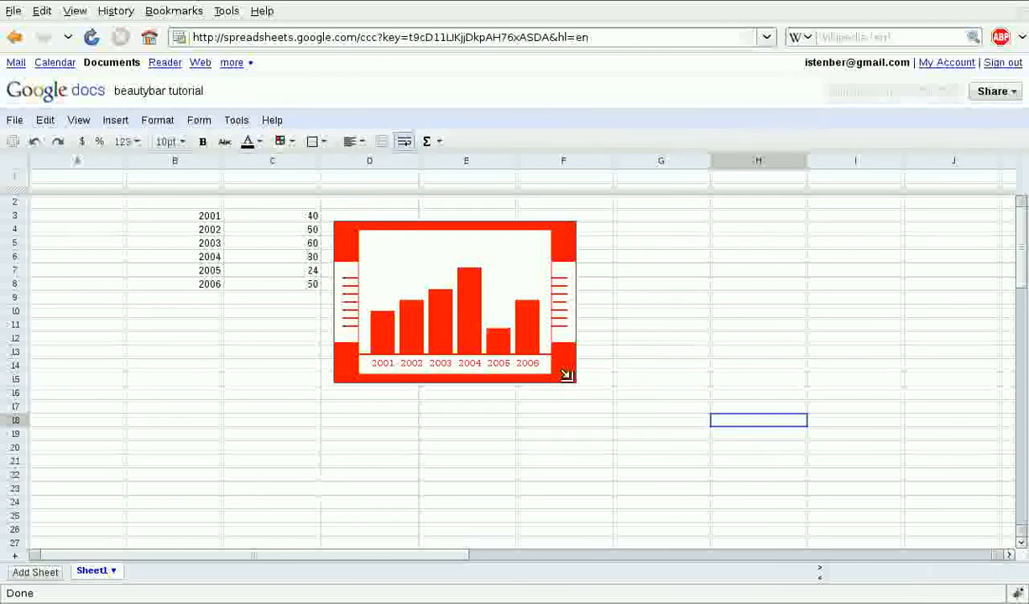
left_click(636, 354)
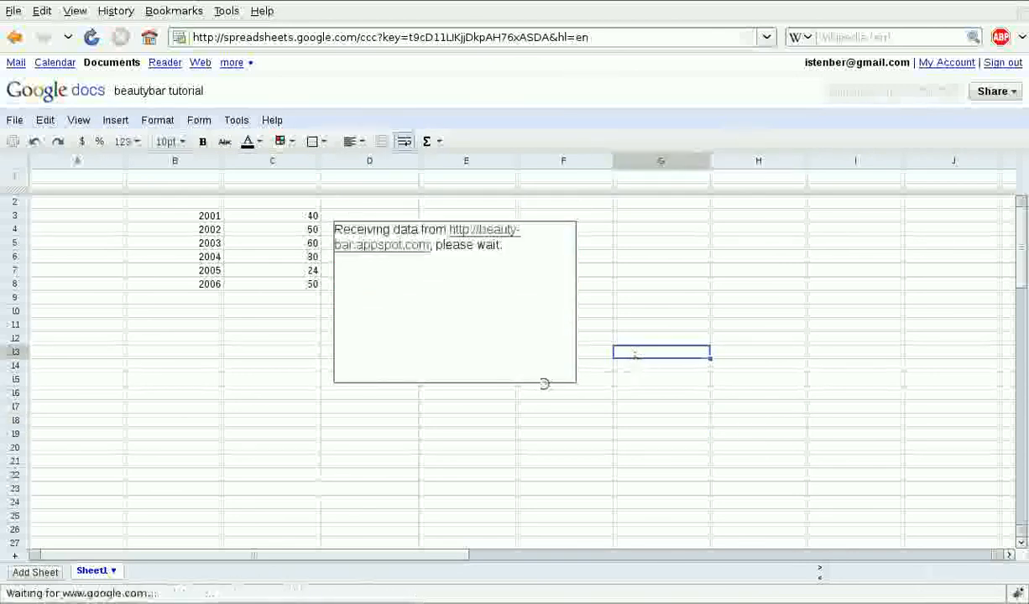